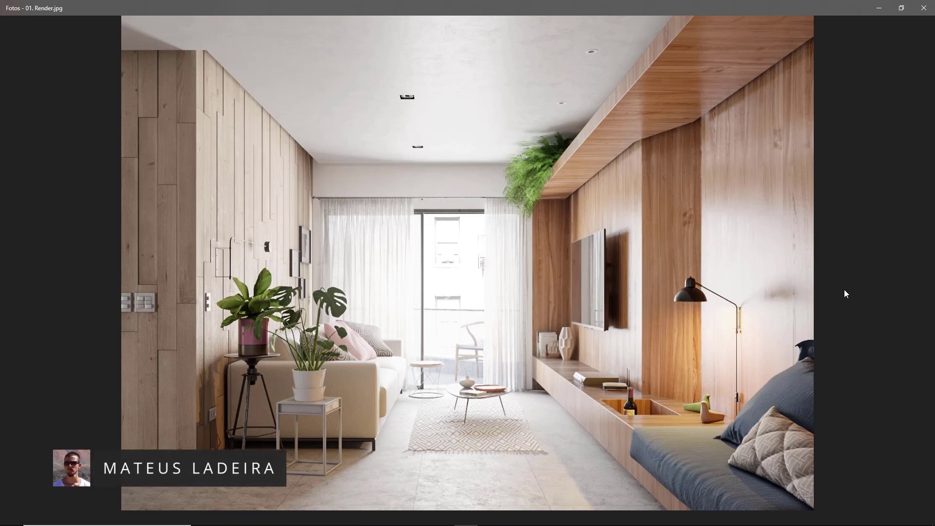
- Page through the example images in Photos, ending back on the first finished render
key(Right)
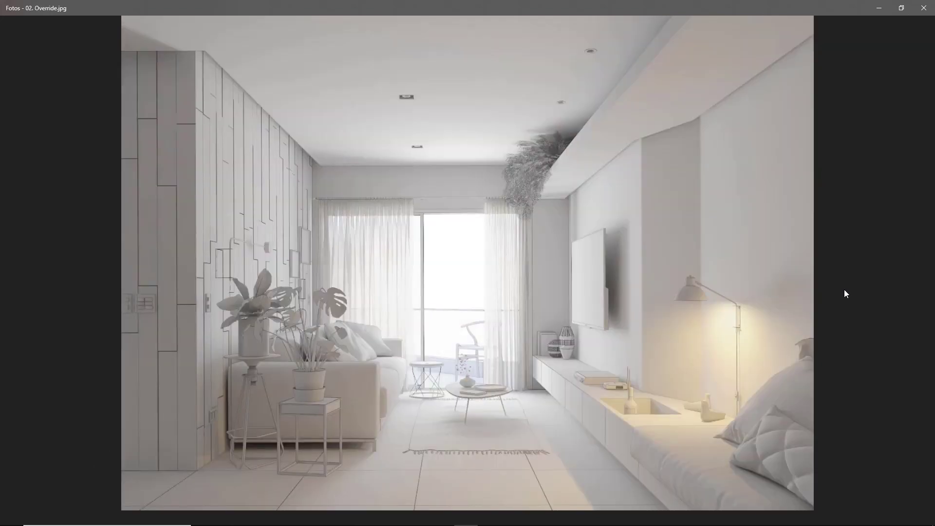
key(Right)
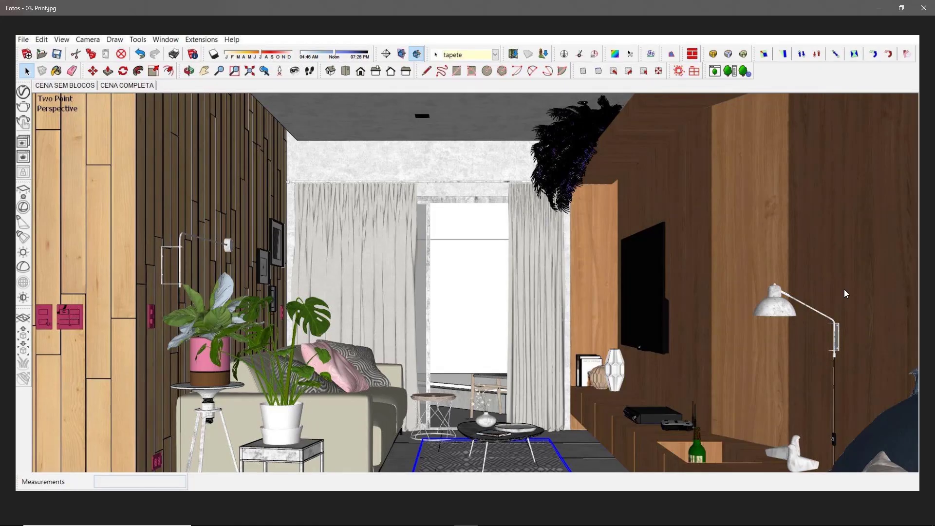
key(Left)
key(Left)
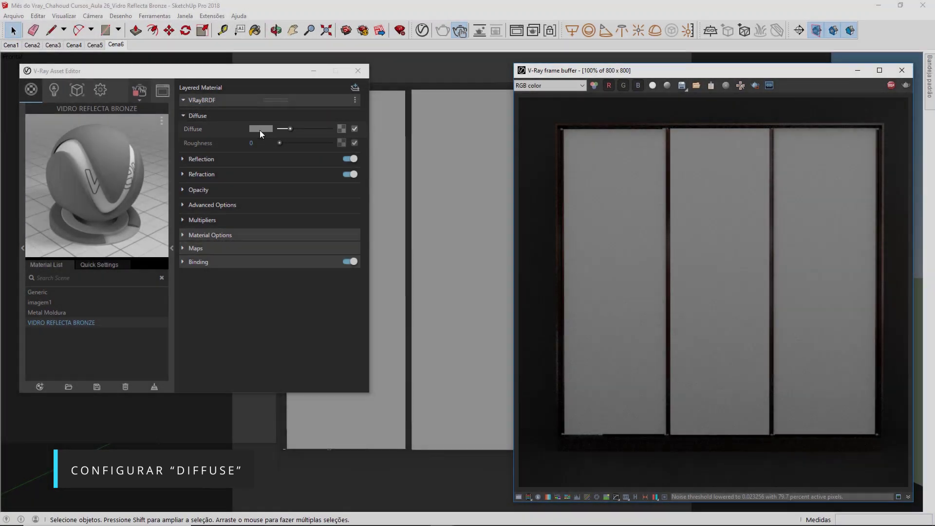
- Set the VIDRO REFLECTA BRONZE diffuse colour to a very dark red-orange brown
click(260, 131)
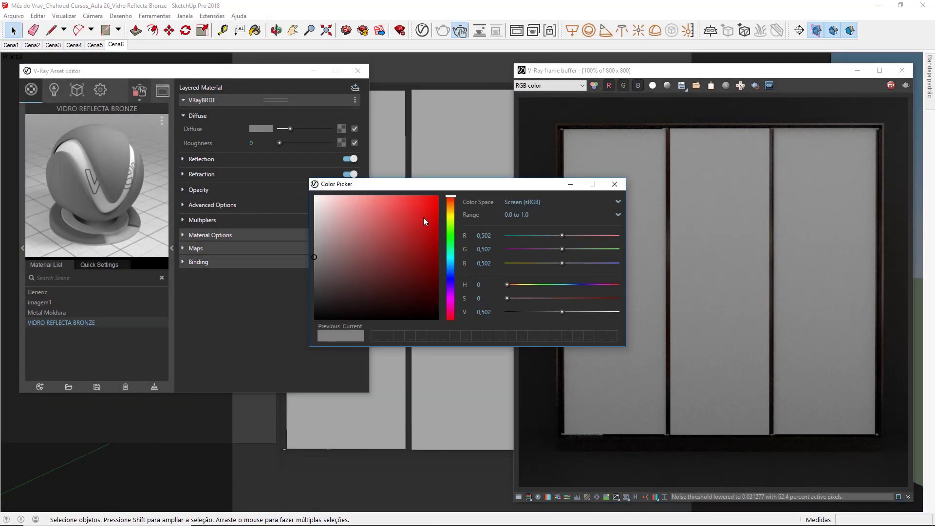
drag(455, 197, 455, 205)
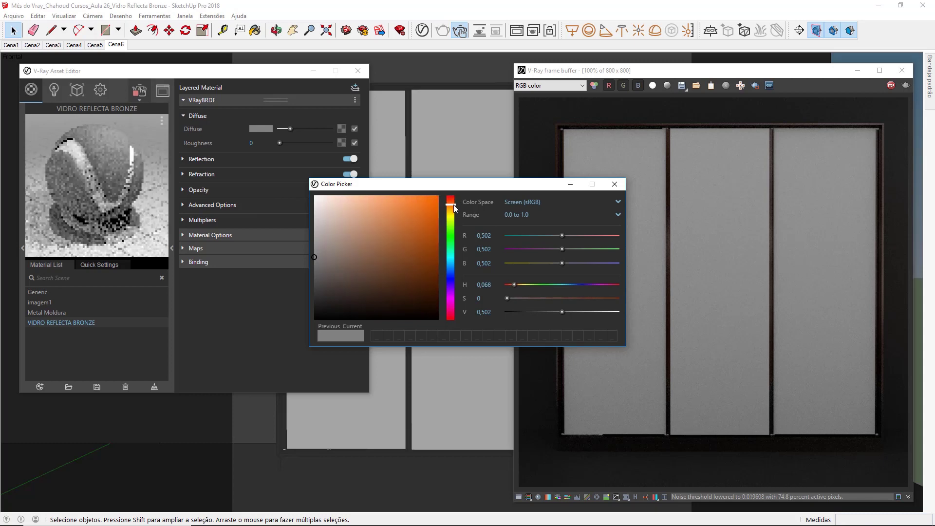
click(449, 207)
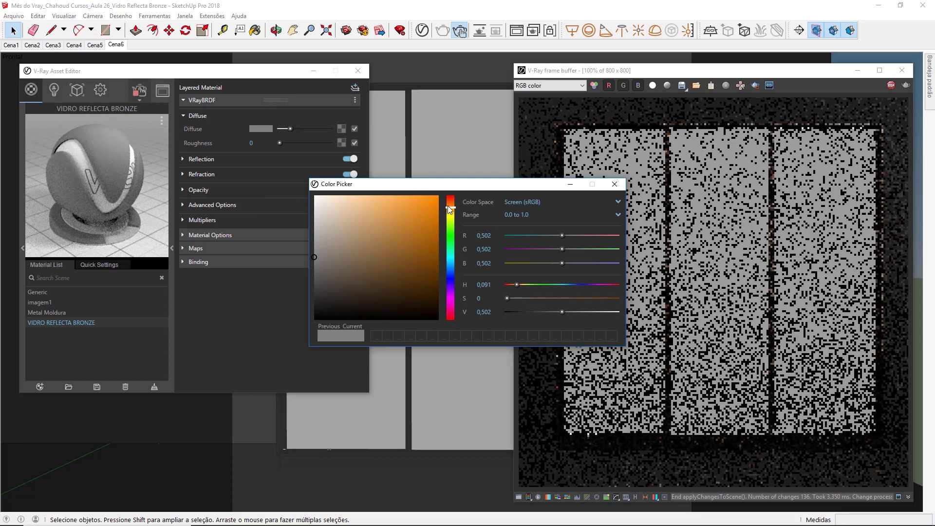
click(449, 204)
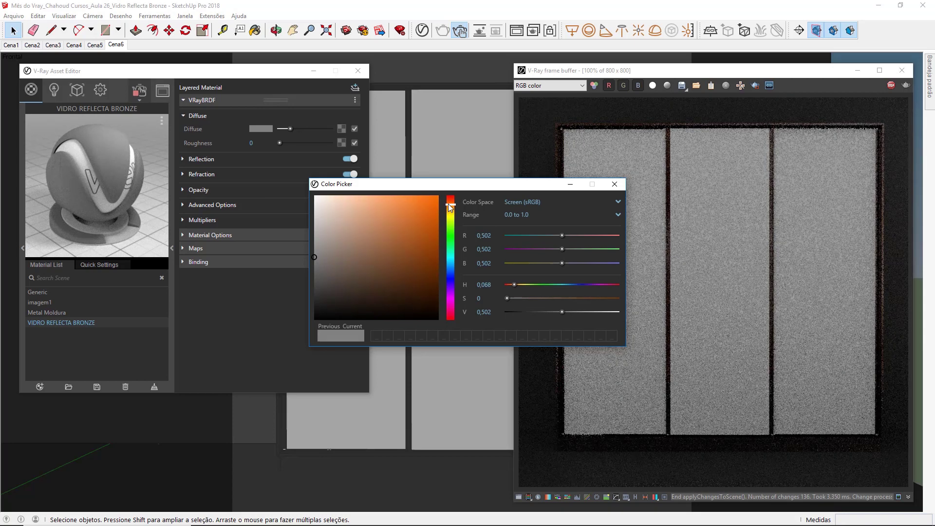
drag(368, 290, 369, 308)
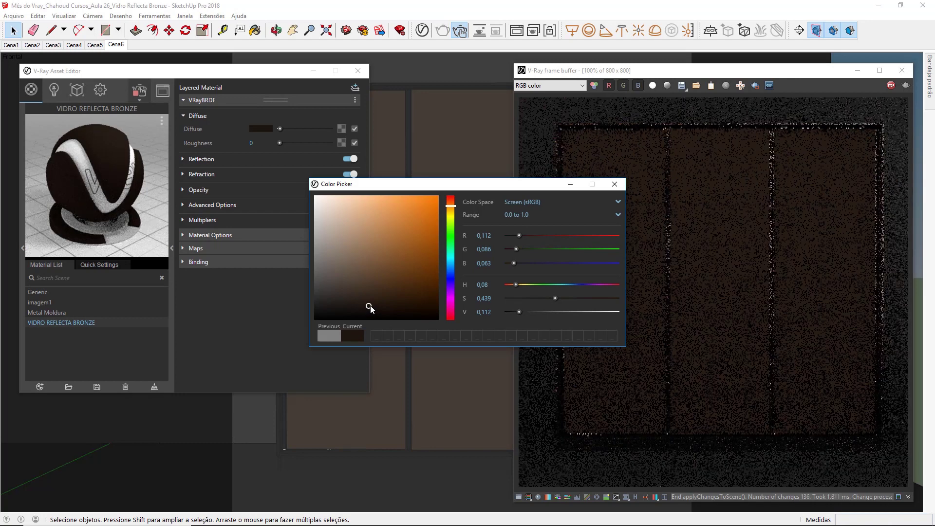
click(615, 184)
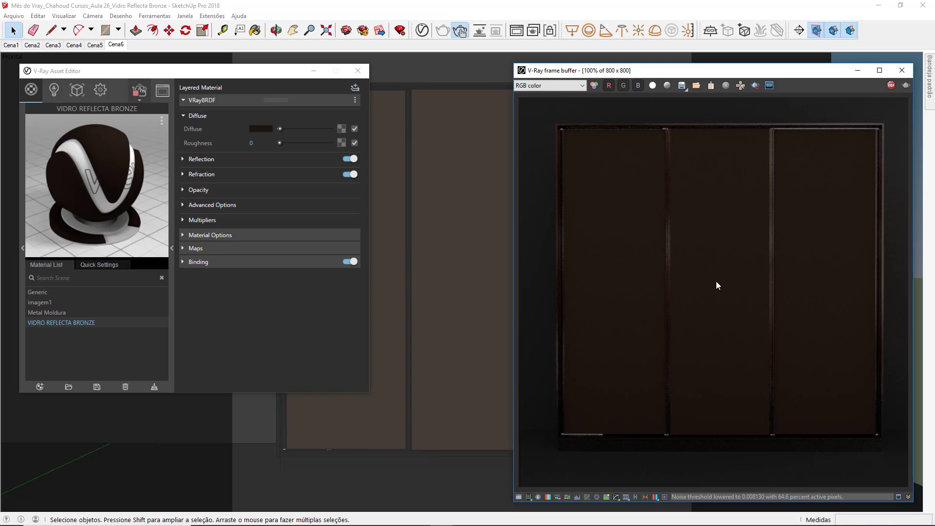
click(219, 164)
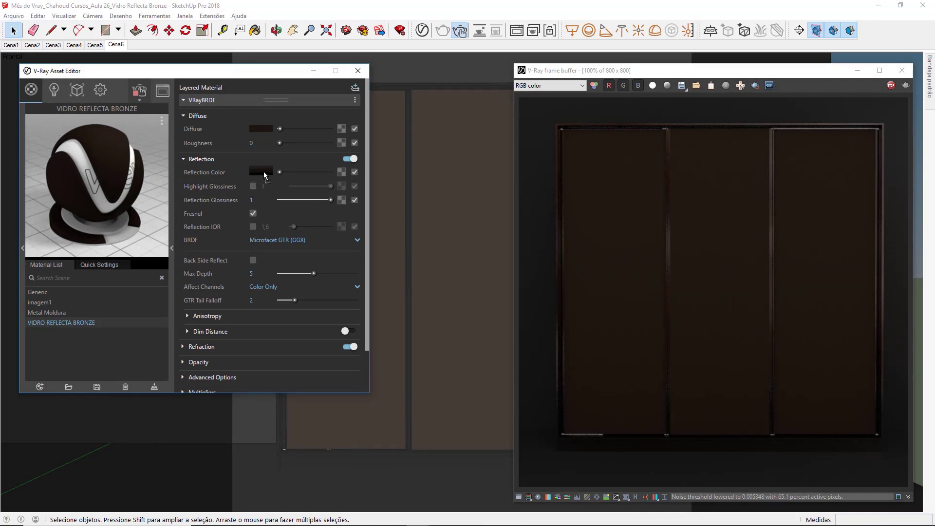
- Turn off Fresnel and lighten the reflection colour to a light tan bronze
drag(265, 177, 264, 173)
click(253, 213)
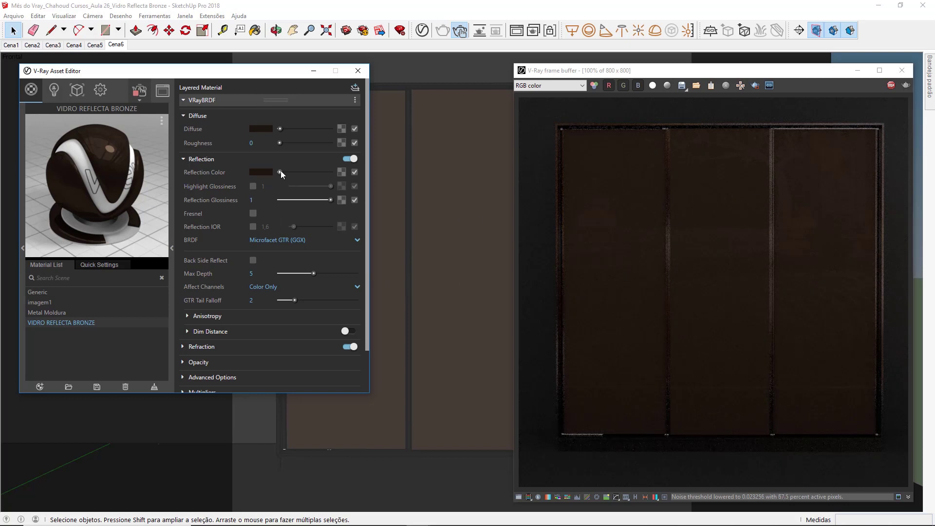
drag(280, 172, 306, 172)
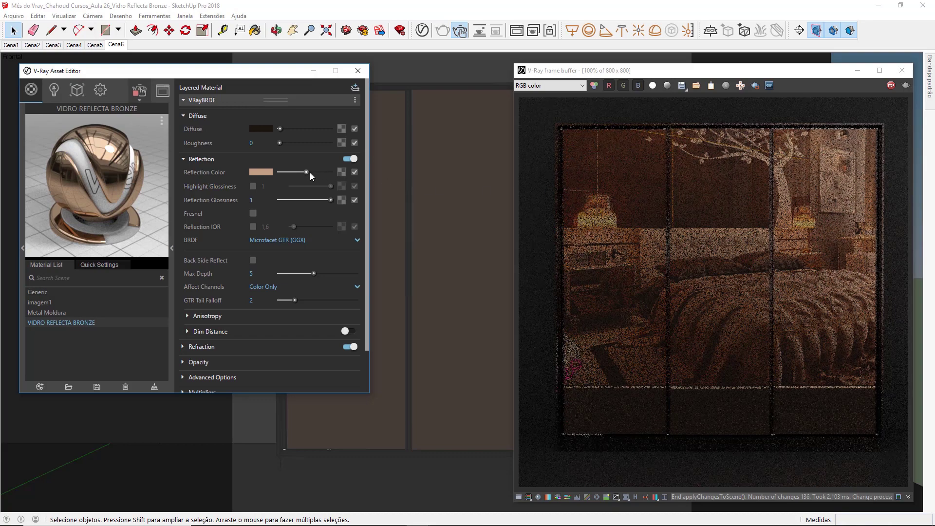
drag(308, 172, 312, 172)
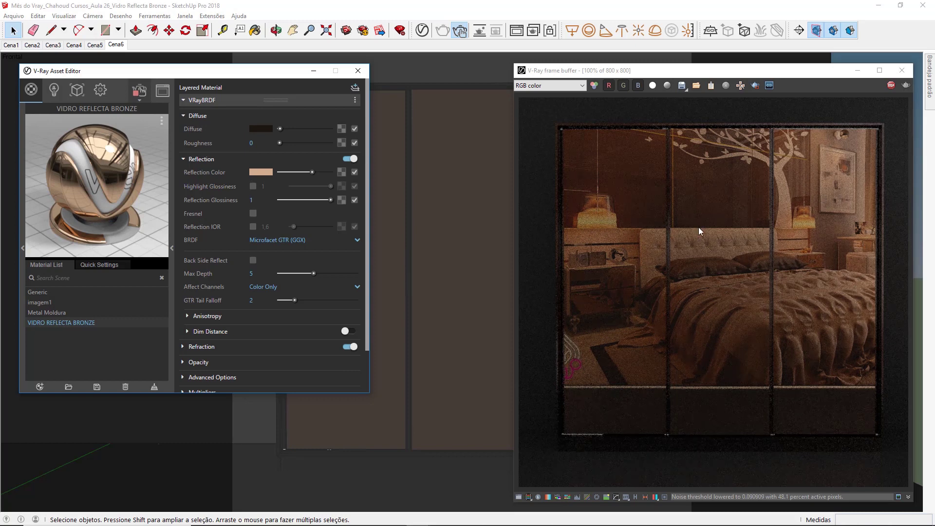
click(750, 254)
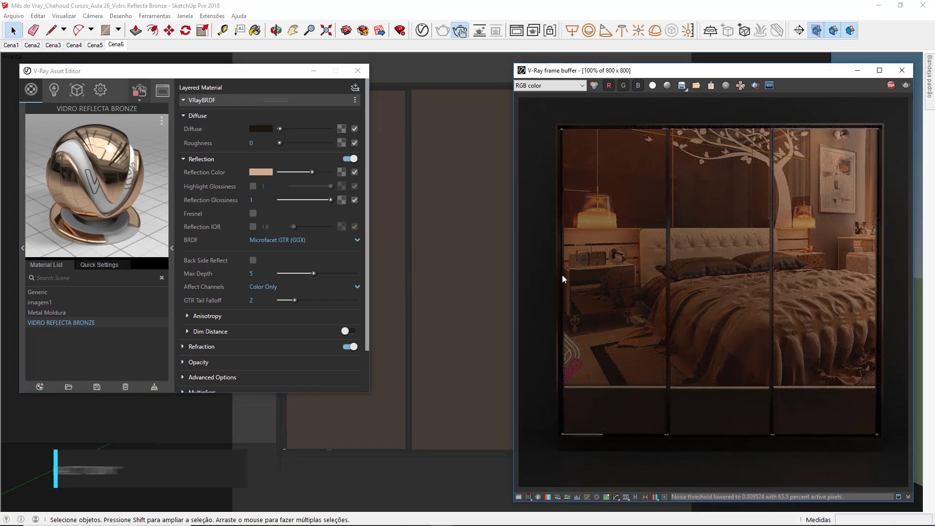
click(226, 350)
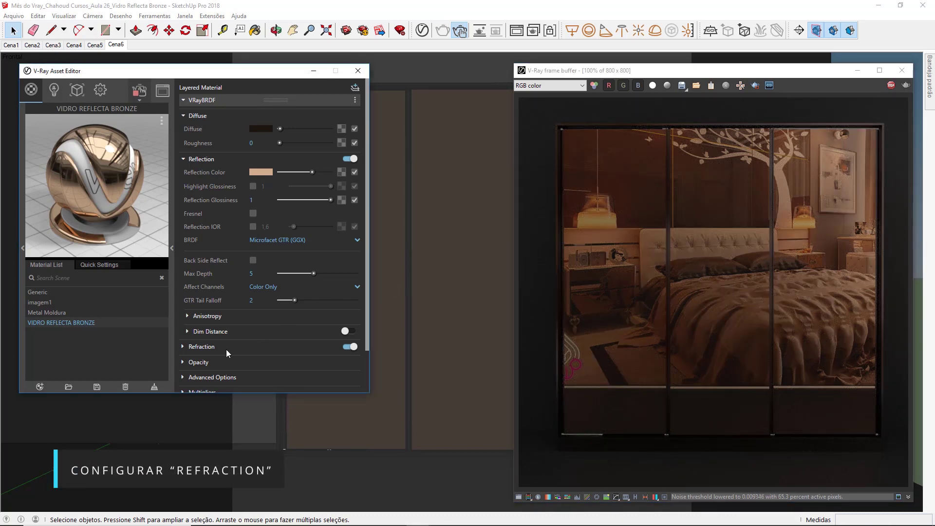
- Copy the bronze reflection colour and paste it into the refraction colour
scroll(177, 337, down, 1)
scroll(177, 337, down, 1)
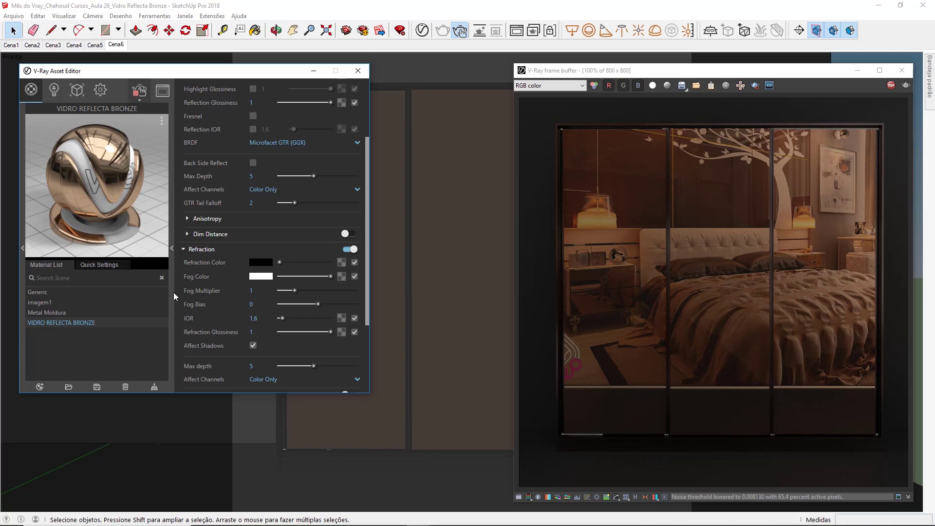
scroll(192, 294, up, 4)
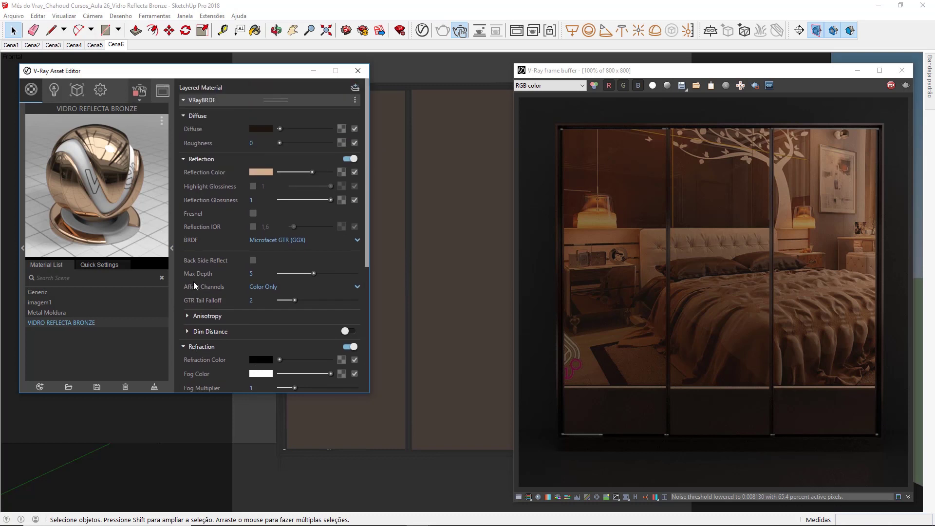
mouse_move(261, 172)
right_click(255, 176)
click(257, 184)
scroll(210, 189, down, 2)
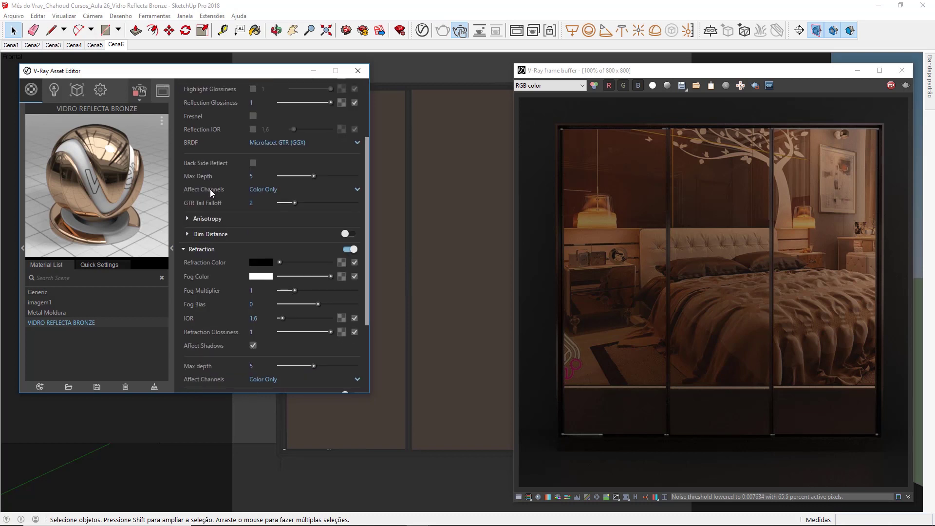
right_click(253, 264)
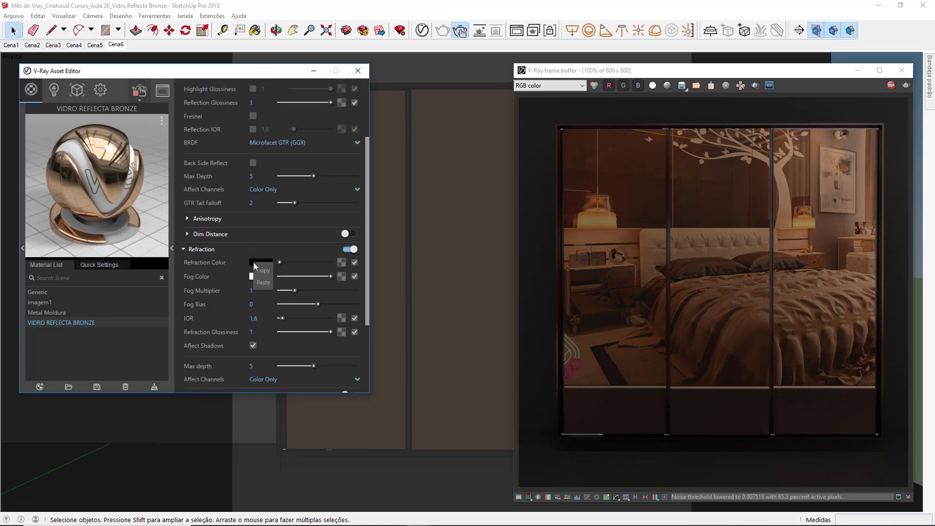
click(259, 283)
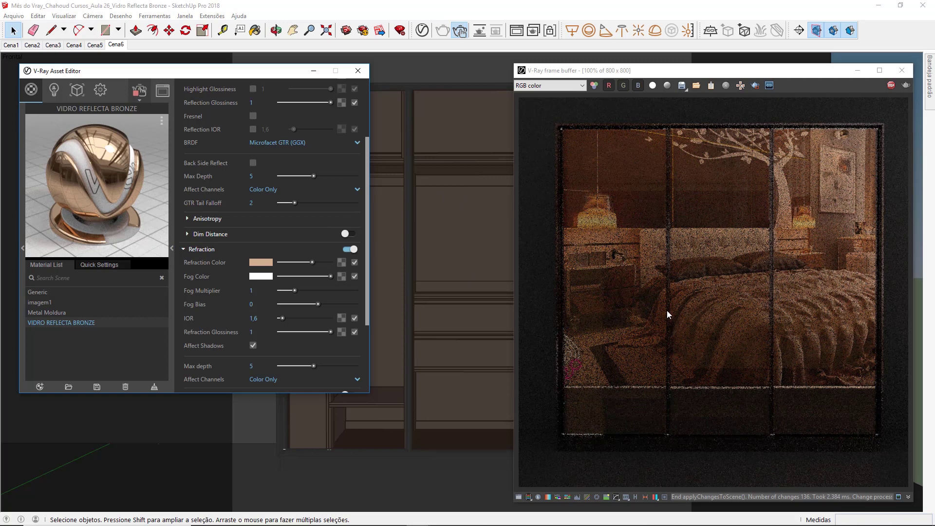
- Lighten the refraction colour slightly with its slider
scroll(622, 402, up, 1)
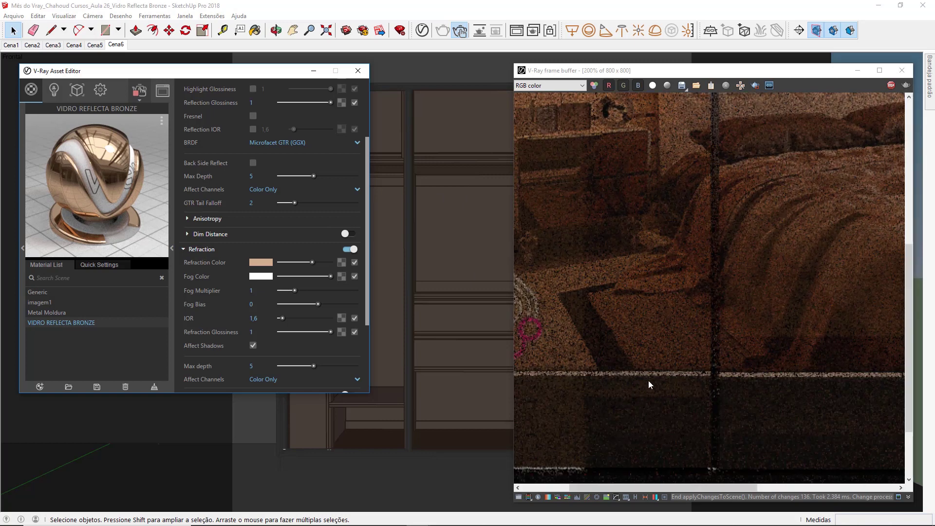
scroll(650, 373, down, 1)
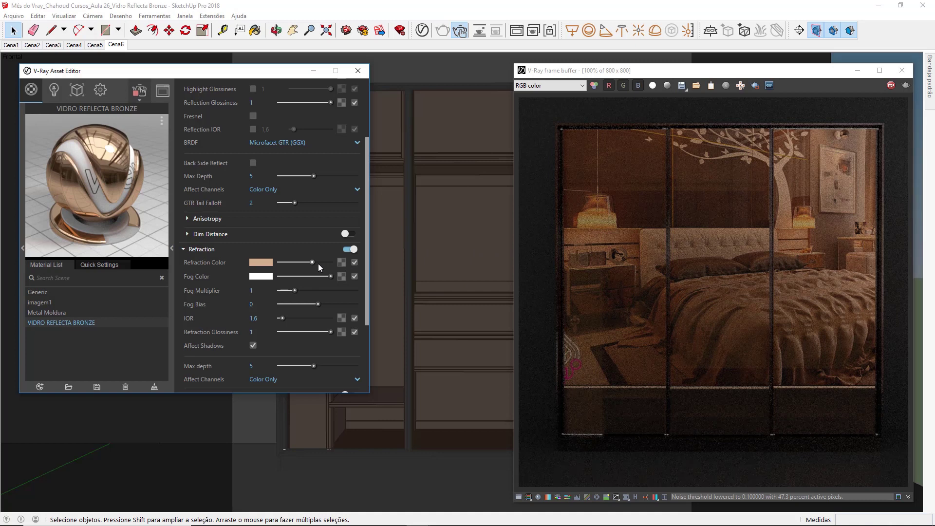
drag(313, 262, 324, 261)
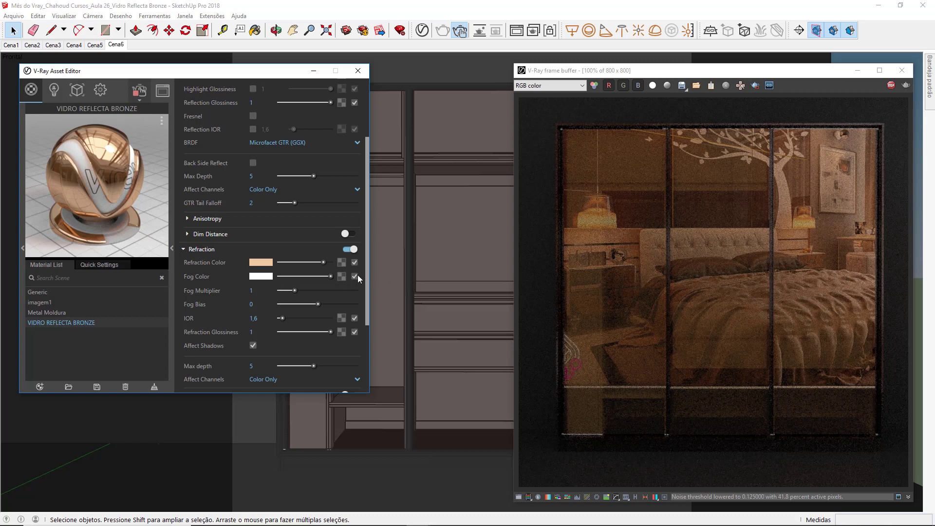
click(260, 262)
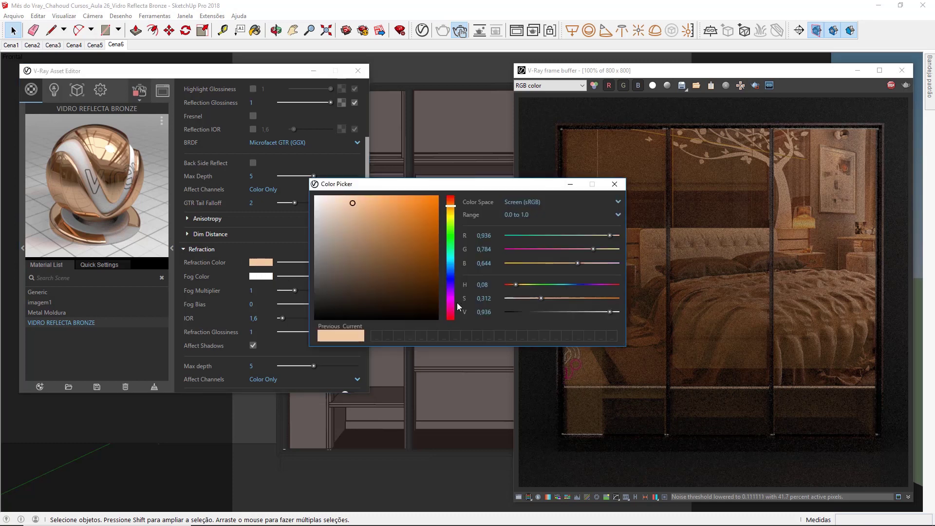
- Lower the refraction colour's saturation, then raise it slightly for a light bronze
mouse_move(541, 298)
mouse_down()
mouse_move(526, 298)
mouse_move(537, 298)
mouse_up()
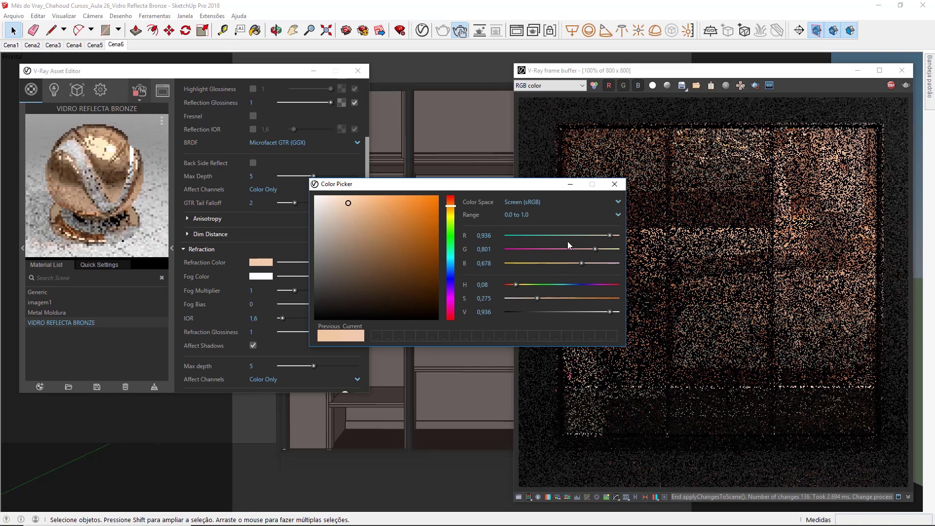
click(570, 184)
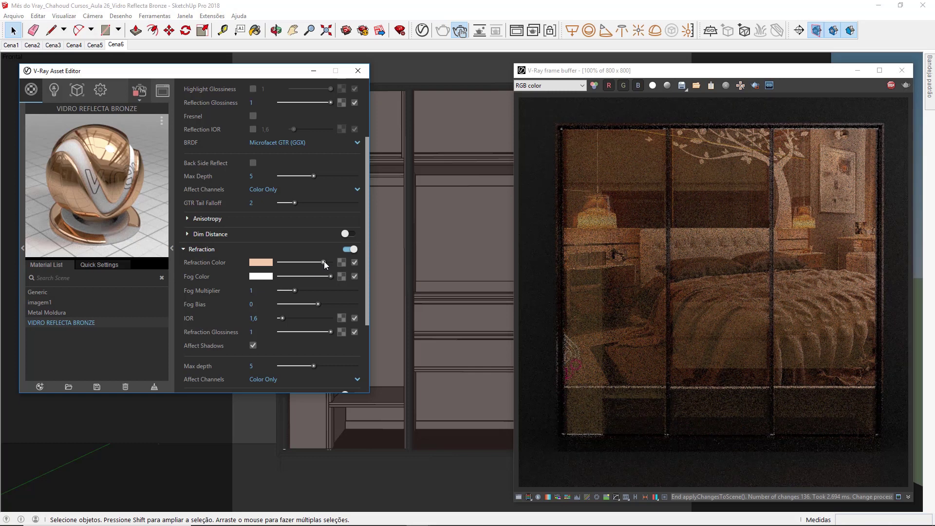
click(264, 262)
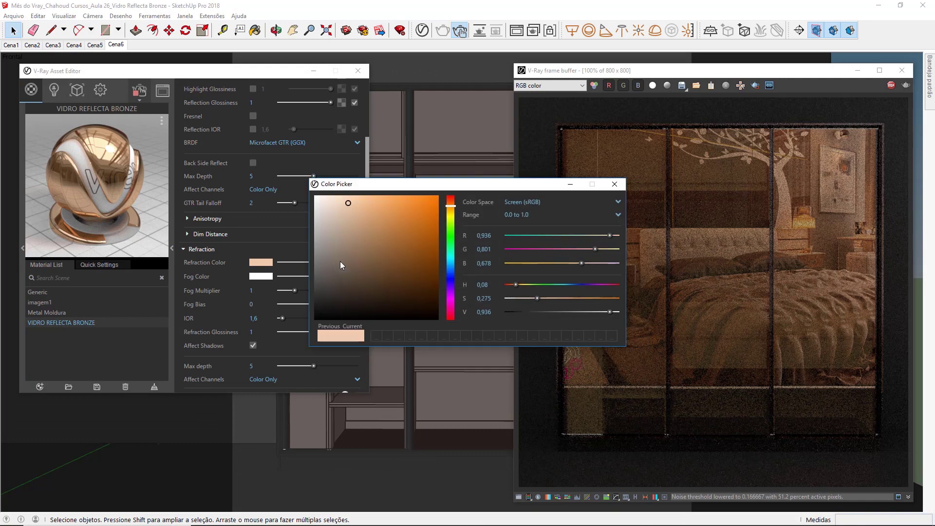
drag(537, 298, 543, 298)
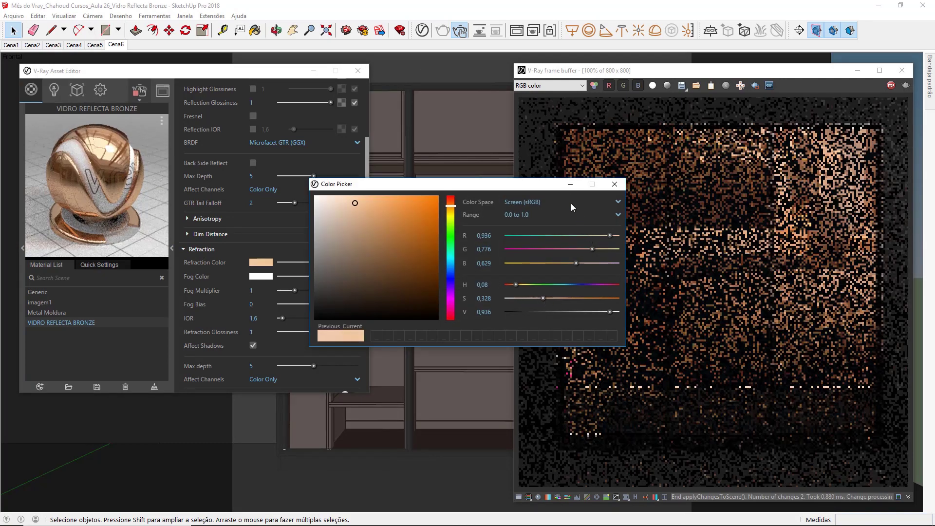
click(568, 186)
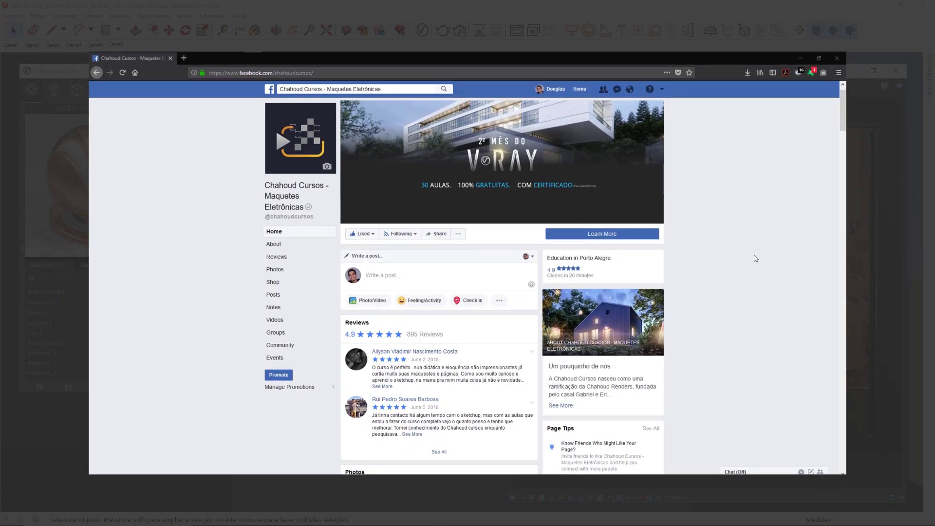
- Post the comment 'a aula foi incrível, aprendi bastante!!' under the Aula 04 post
scroll(755, 258, down, 10)
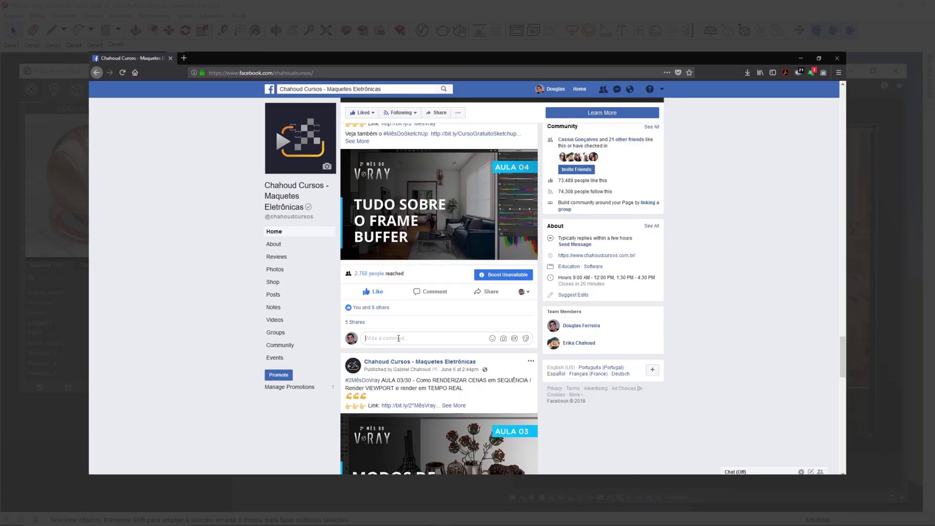
text(a aula foi incrível)
text(, aprendi bastante!!)
key(Return)
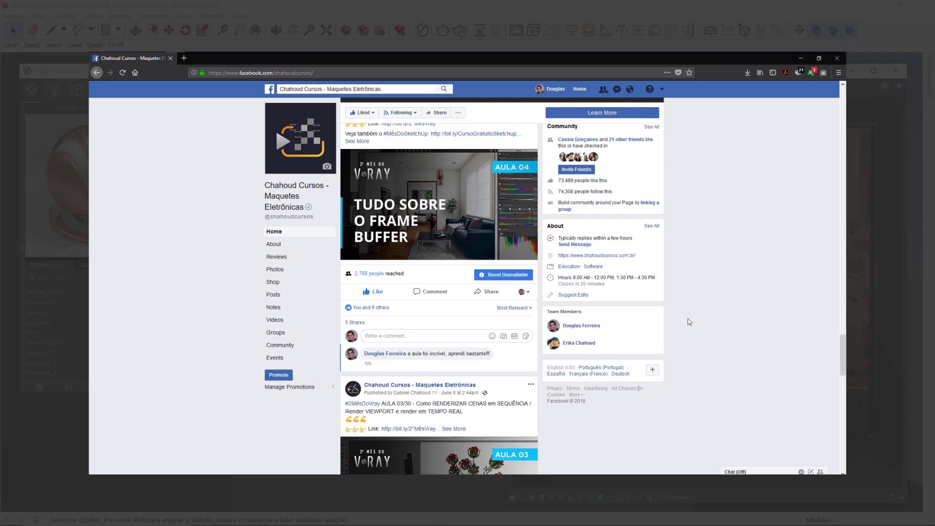
scroll(706, 299, down, 2)
scroll(706, 299, down, 2)
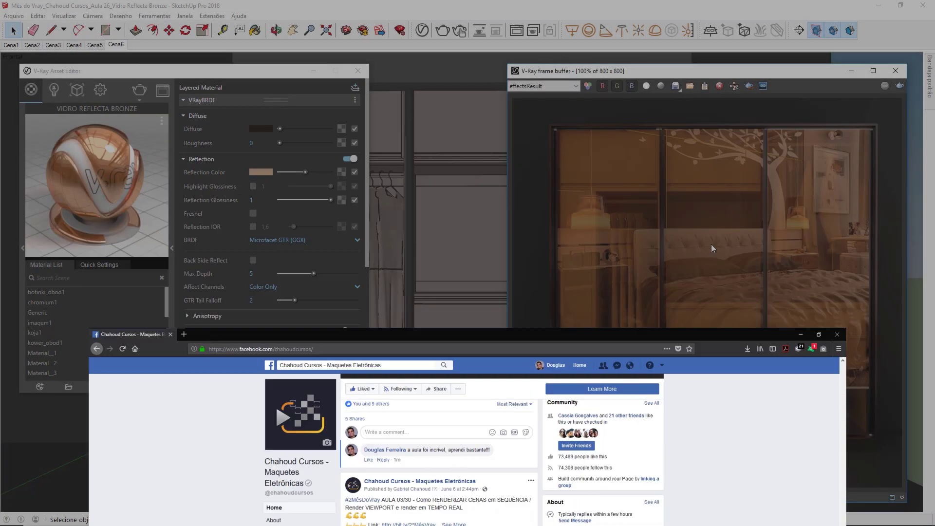